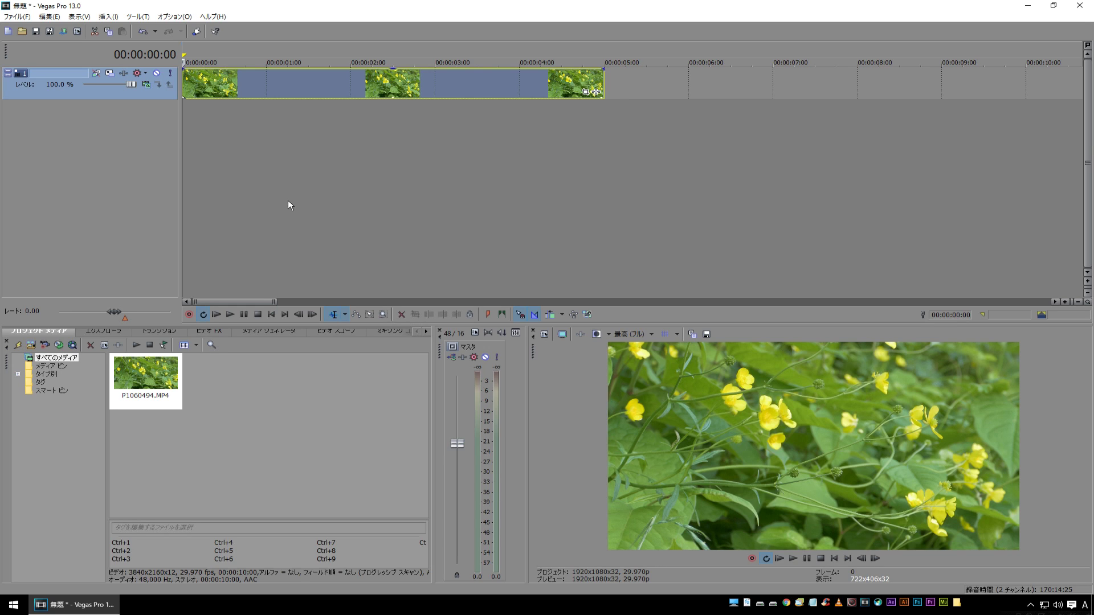
Make the loop region span 00:00:00 to 00:00:05:00 over the clip
left_click(655, 56, "shift")
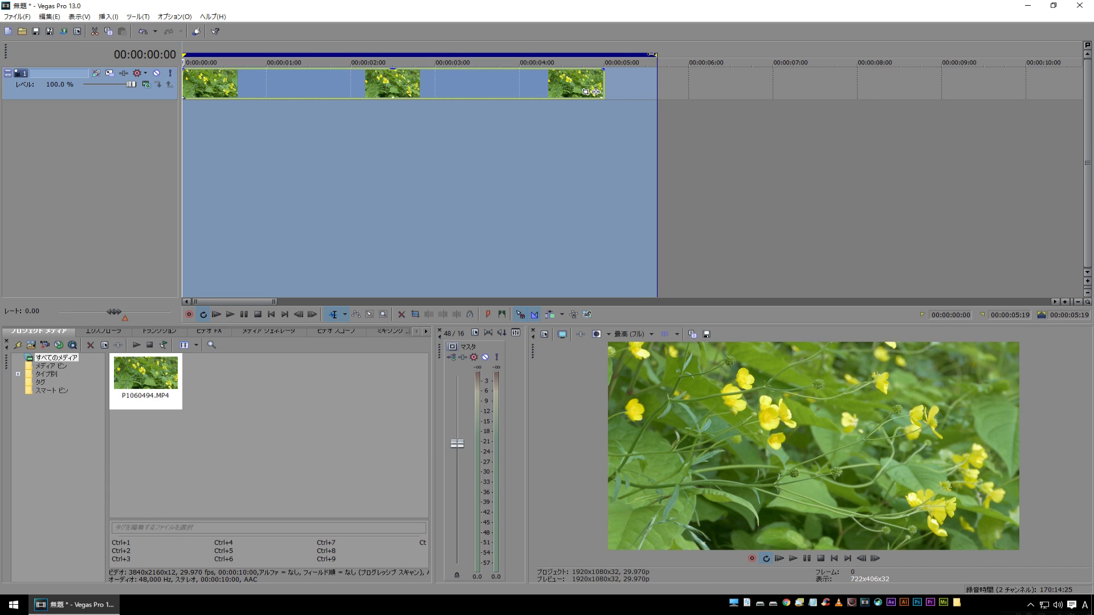
left_click_drag(652, 54, 604, 55)
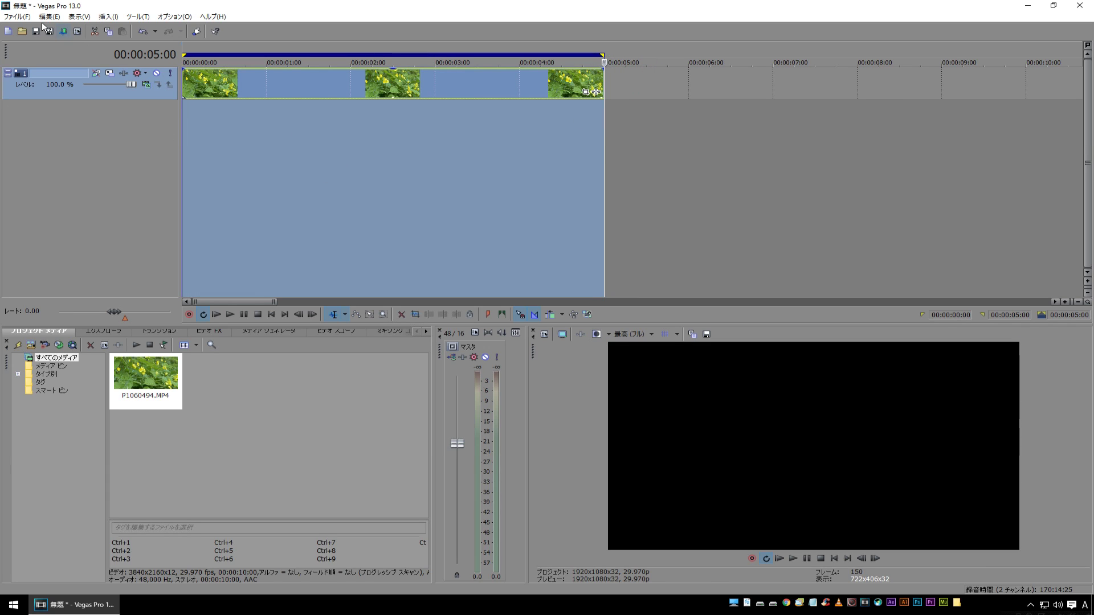
left_click(17, 17)
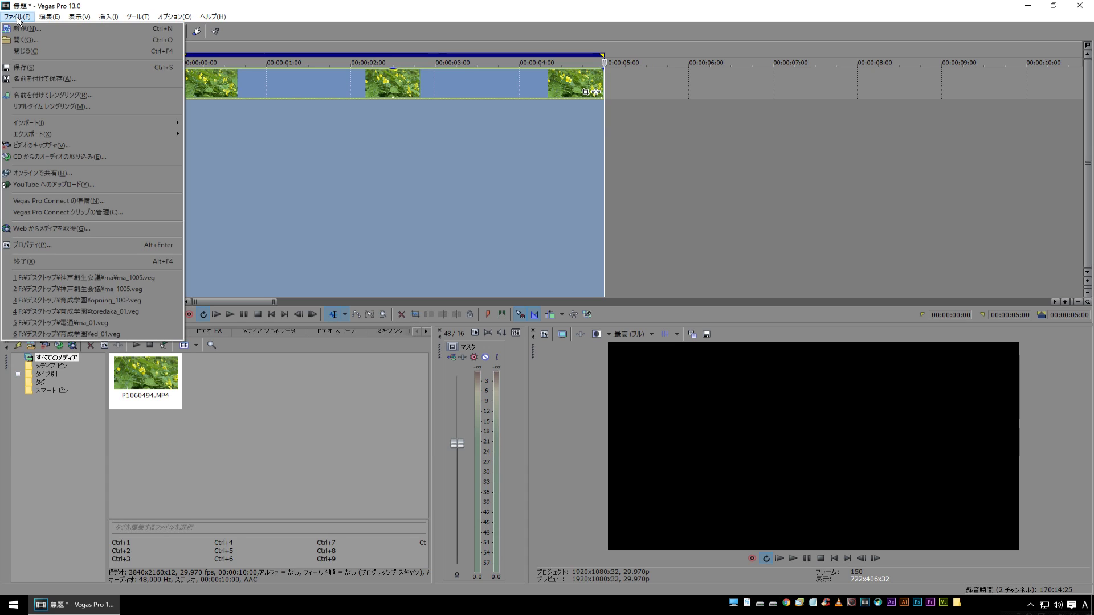
In Render As, pick the Sony AVC/MVC インターネット 1920x1080-30p template
left_click(80, 97)
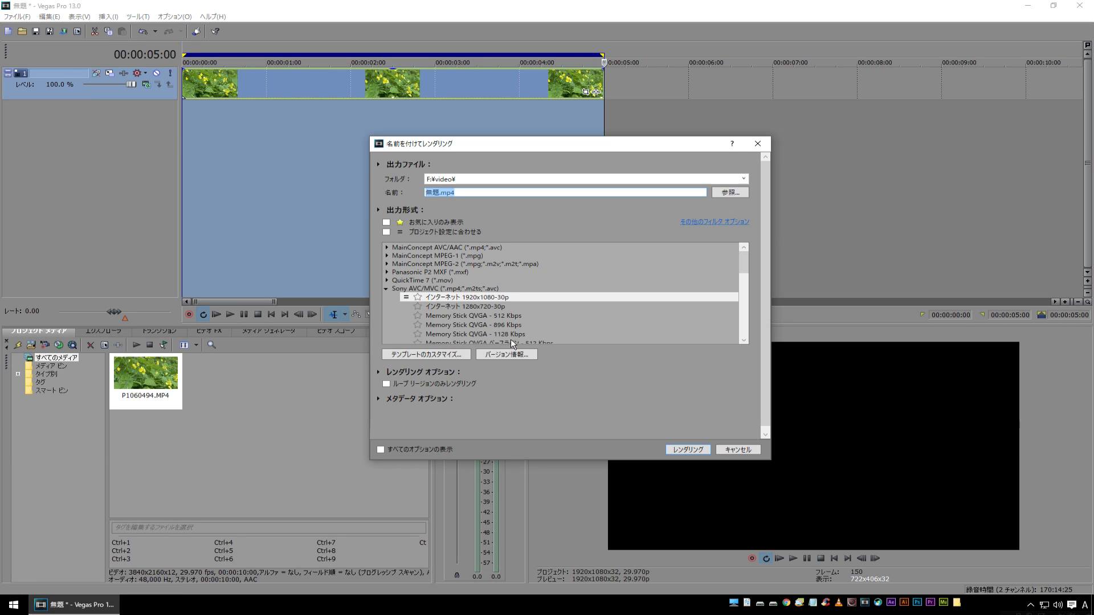
left_click(386, 289)
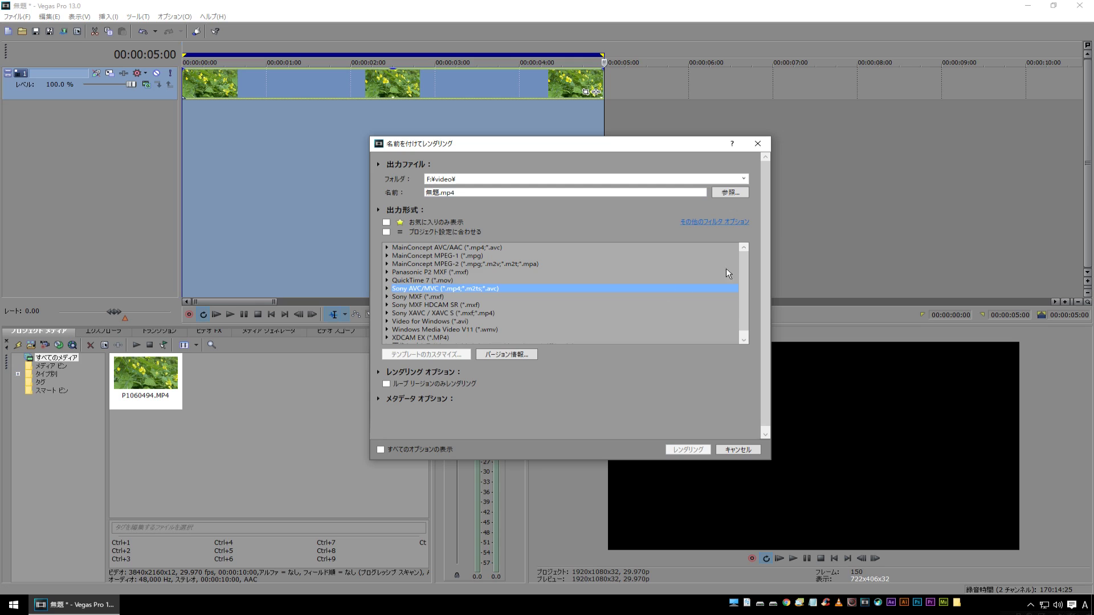
left_click(423, 255)
left_click(458, 265)
left_click(444, 273)
left_click(478, 247)
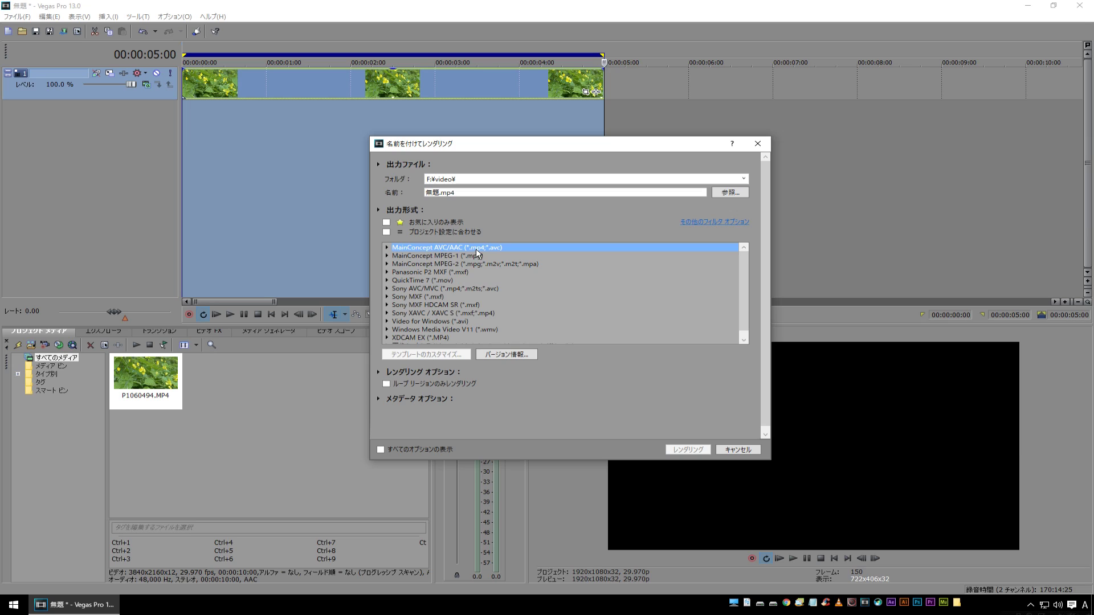
left_click(426, 287)
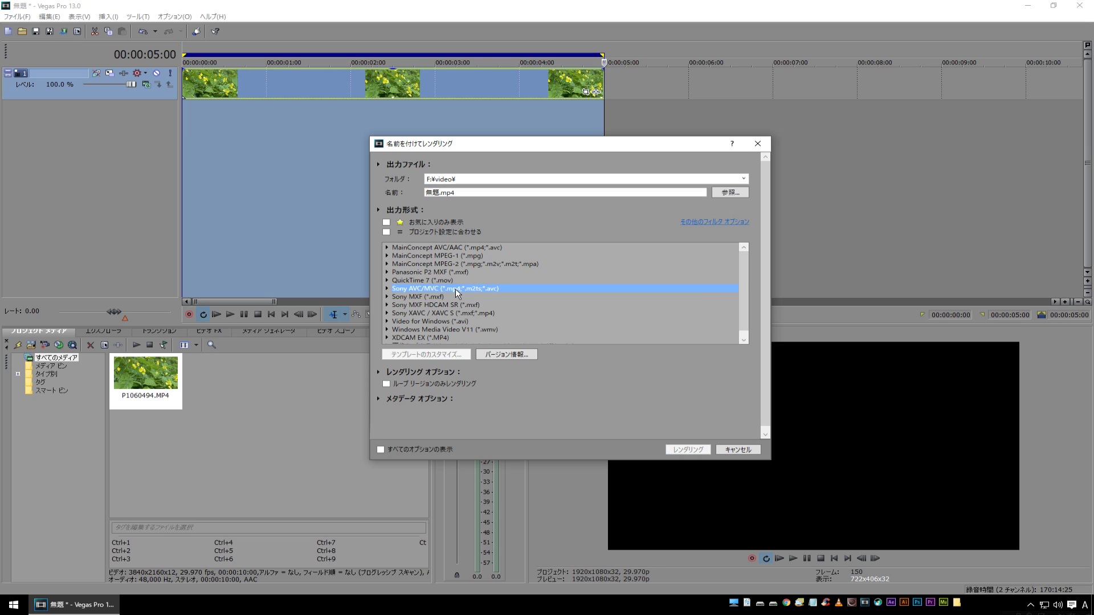
left_click(387, 289)
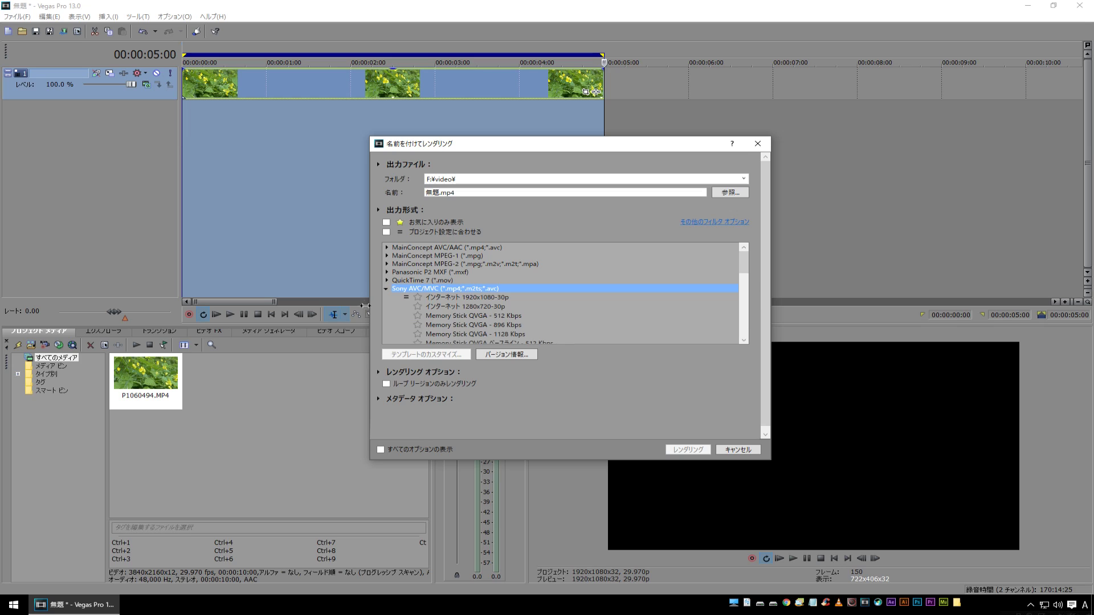
left_click(472, 296)
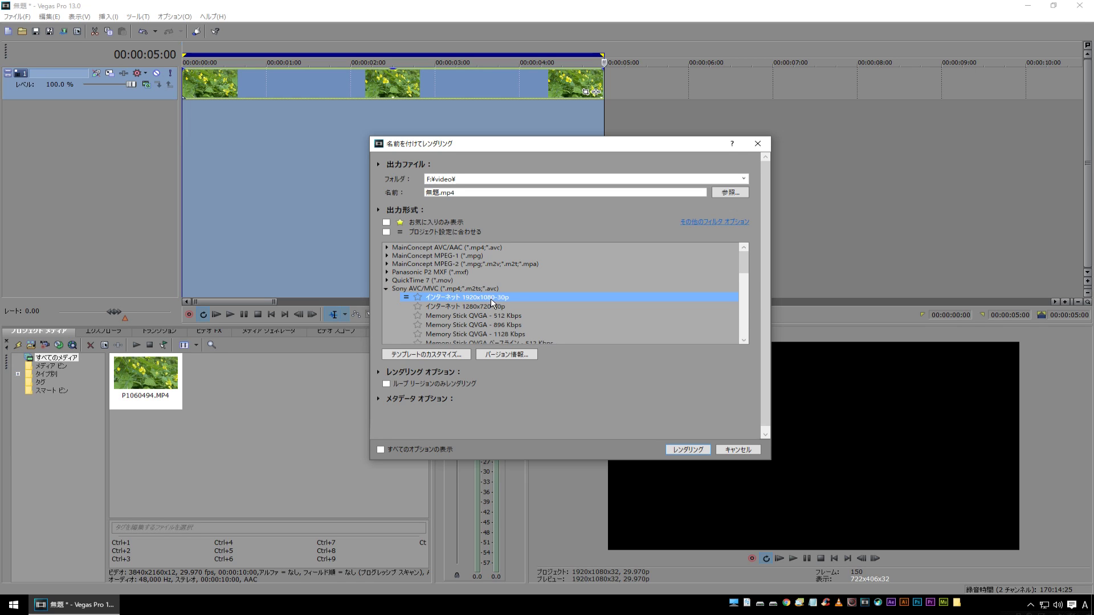
left_click(421, 357)
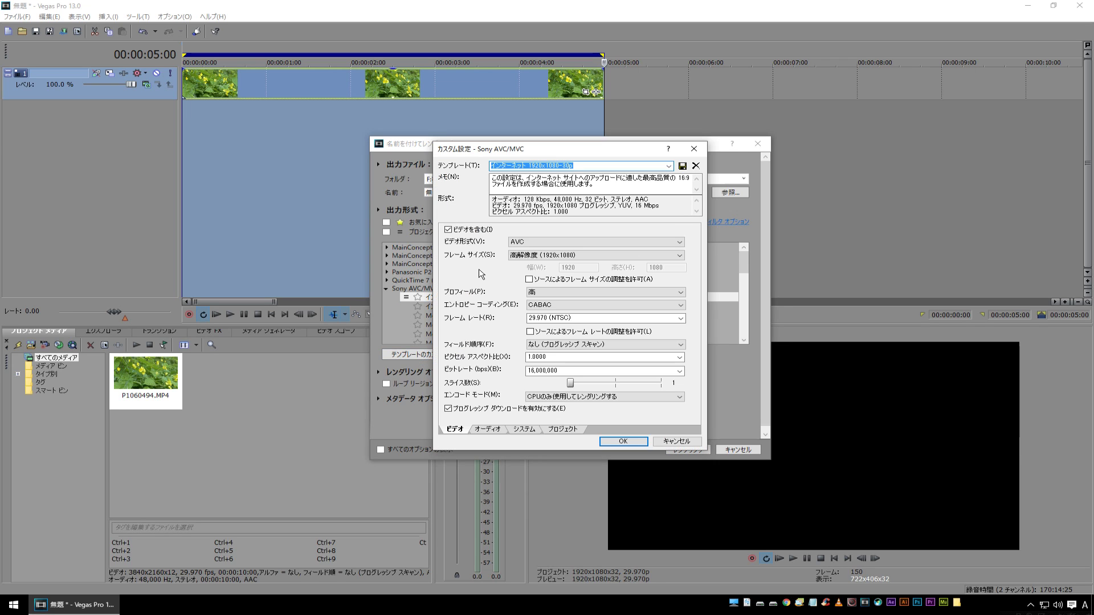
left_click(564, 320)
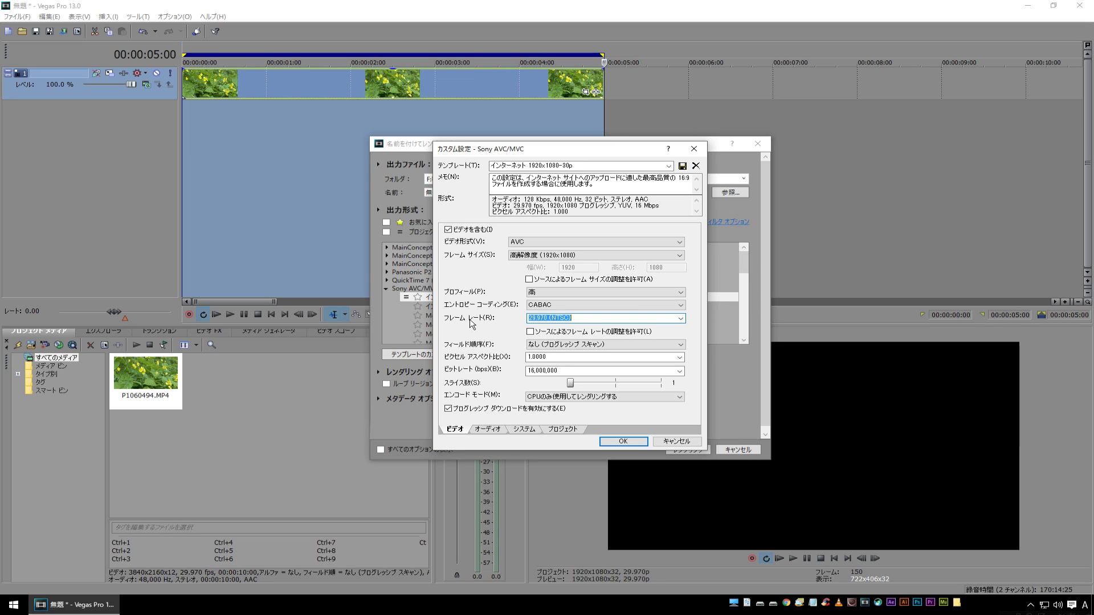
left_click(680, 318)
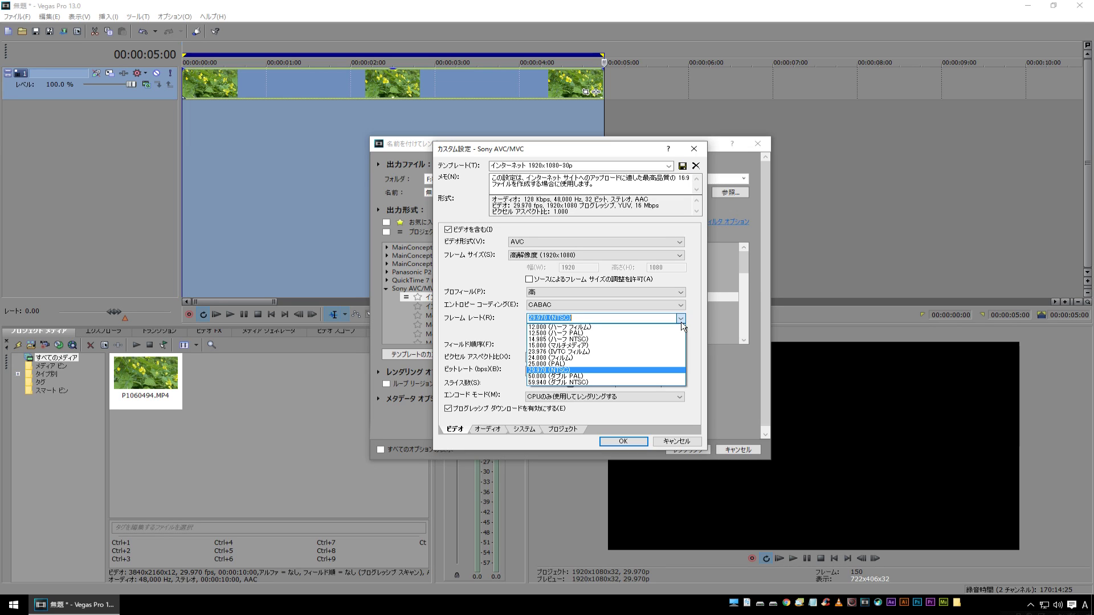
left_click(569, 383)
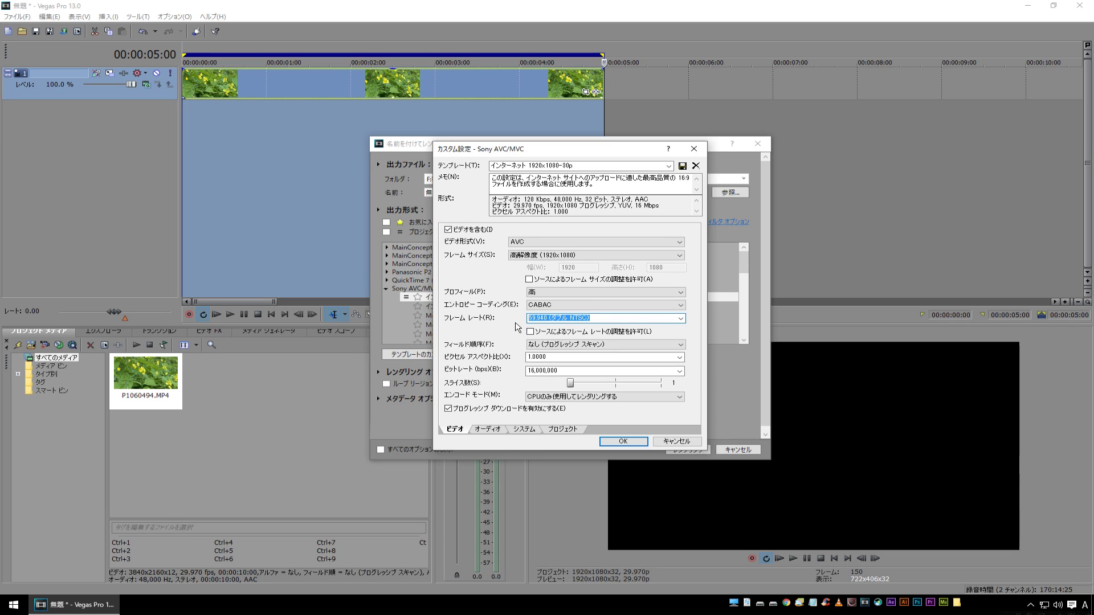
left_click(681, 319)
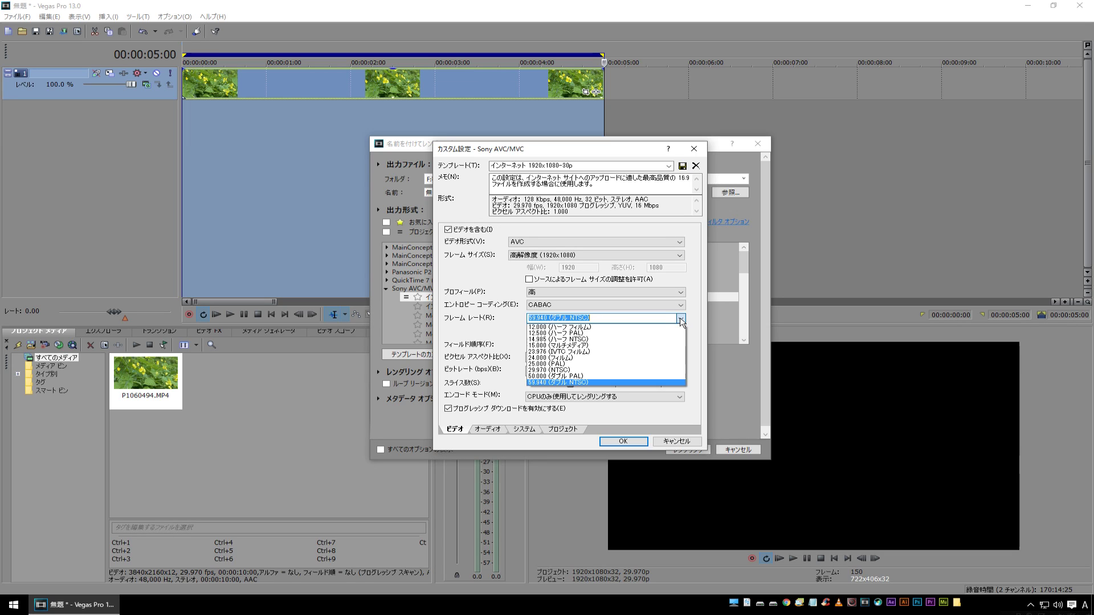
left_click(548, 370)
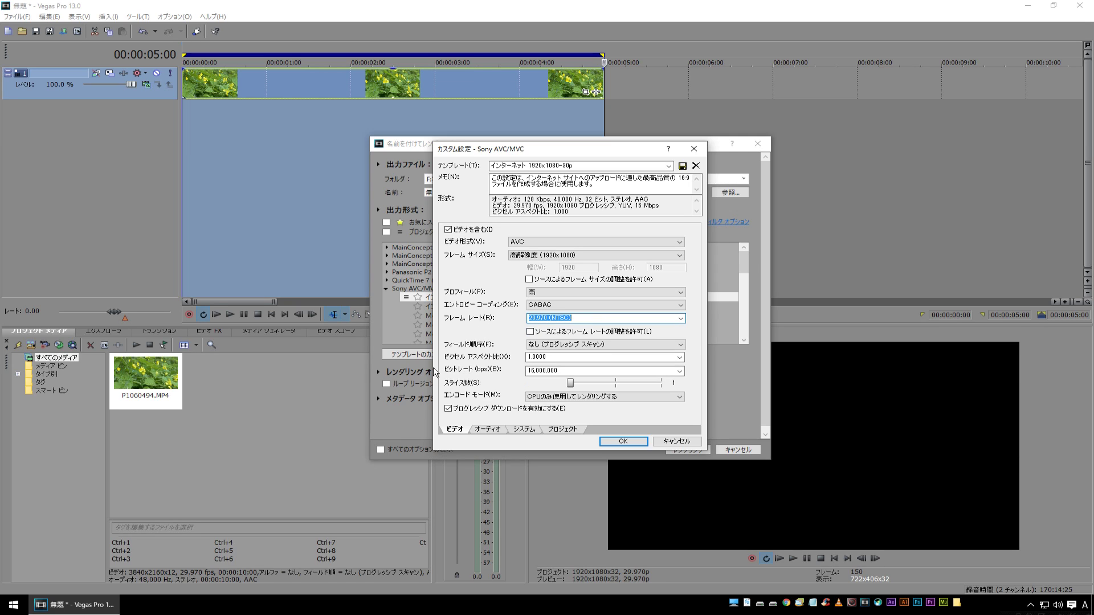
left_click(573, 371)
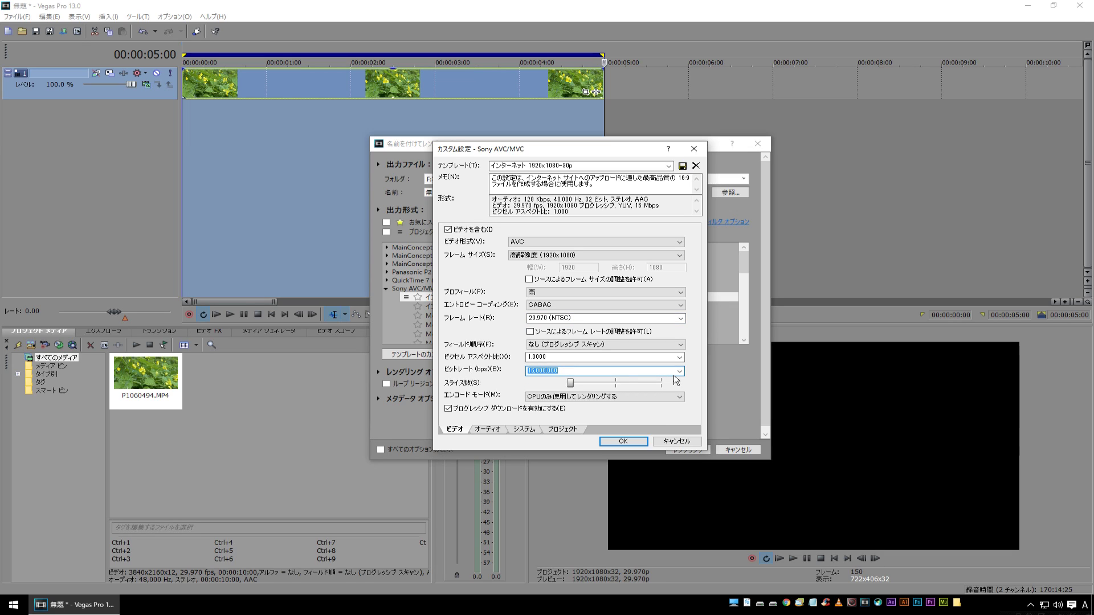
left_click(679, 370)
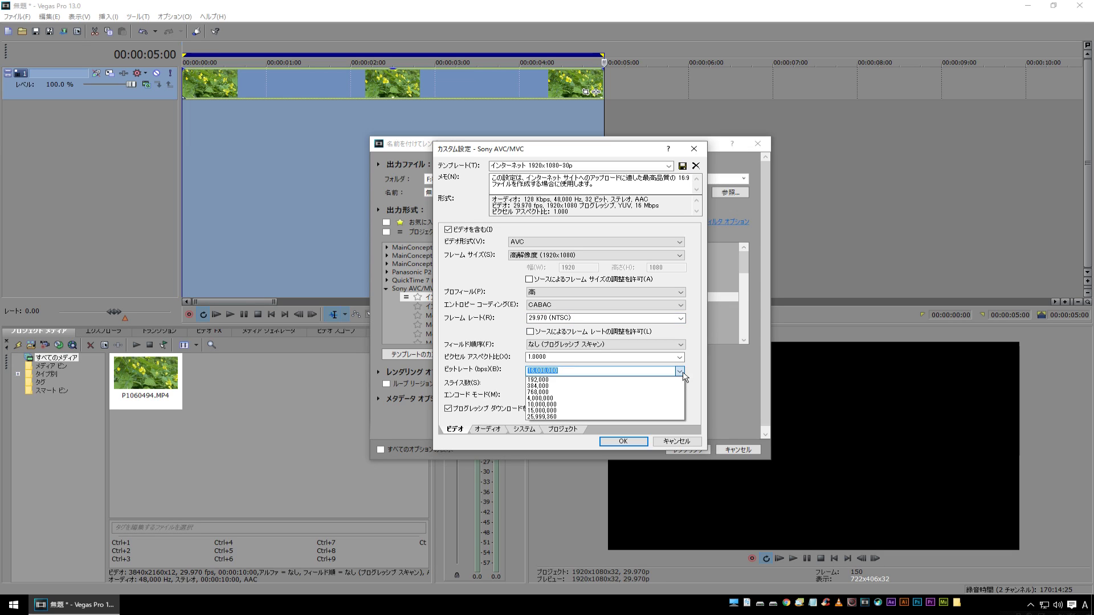
left_click(555, 416)
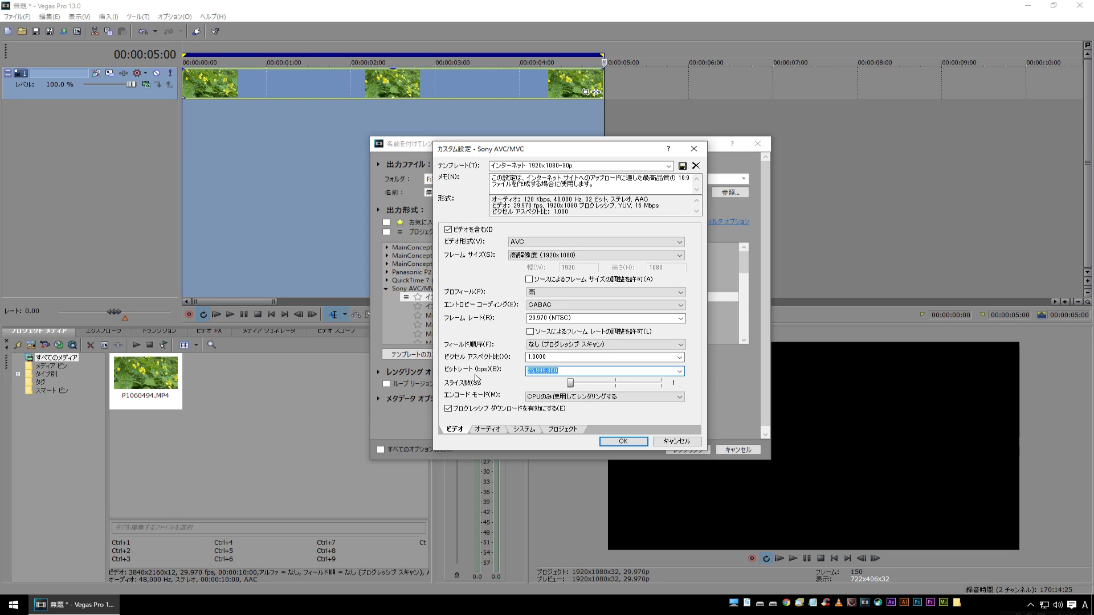
left_click(486, 429)
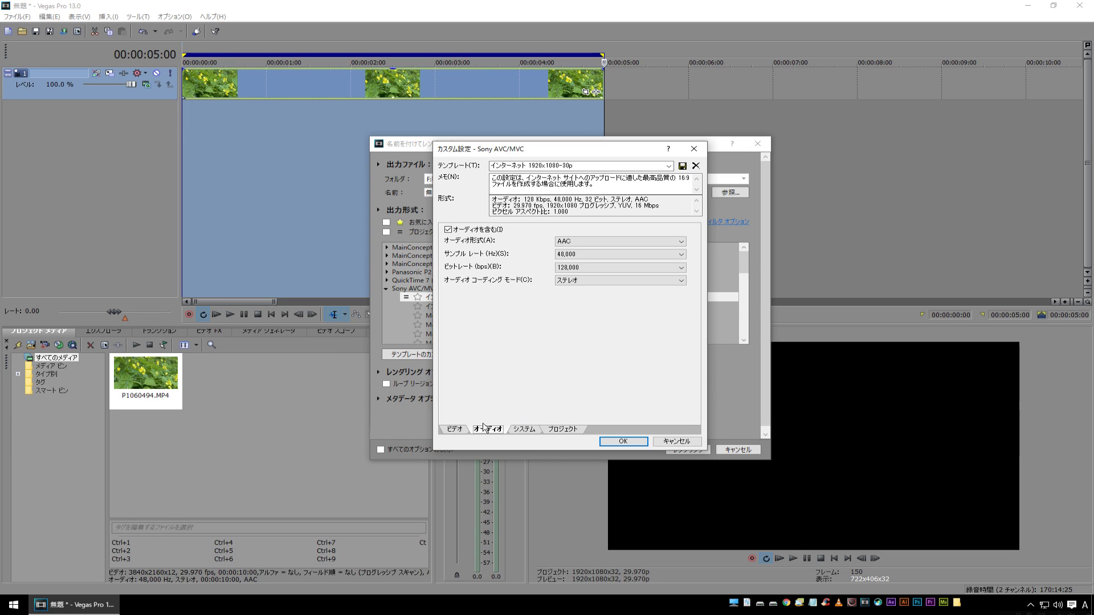
left_click(658, 267)
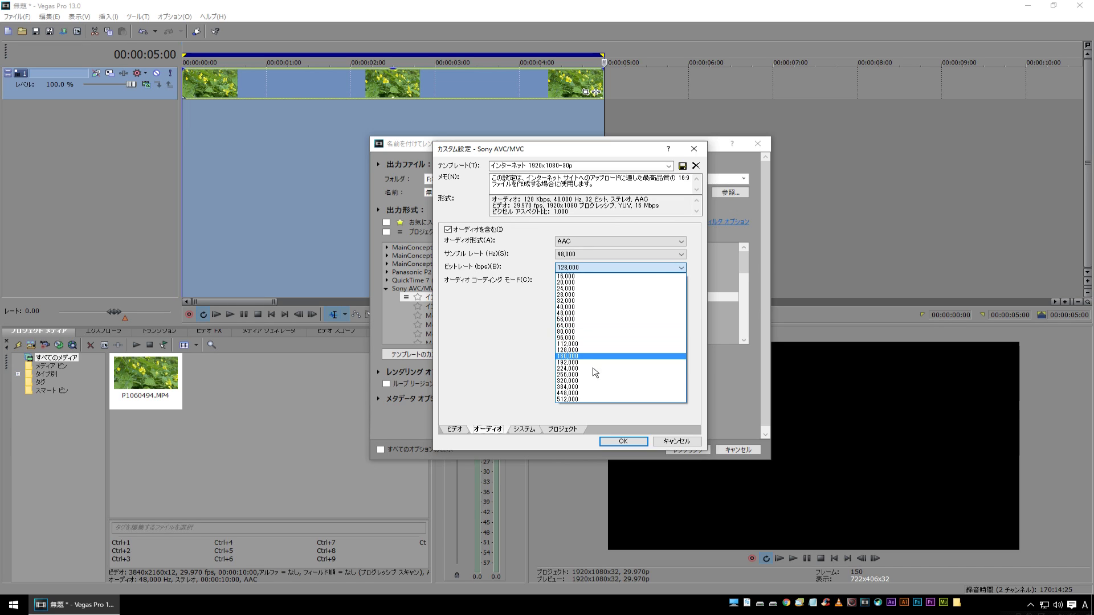
left_click(612, 386)
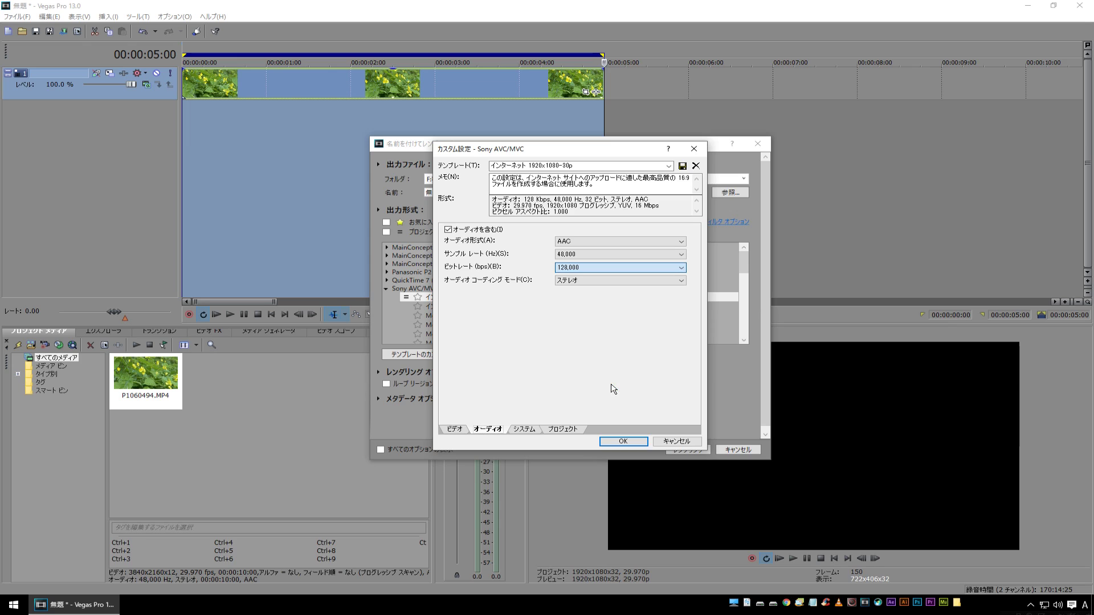
left_click(458, 429)
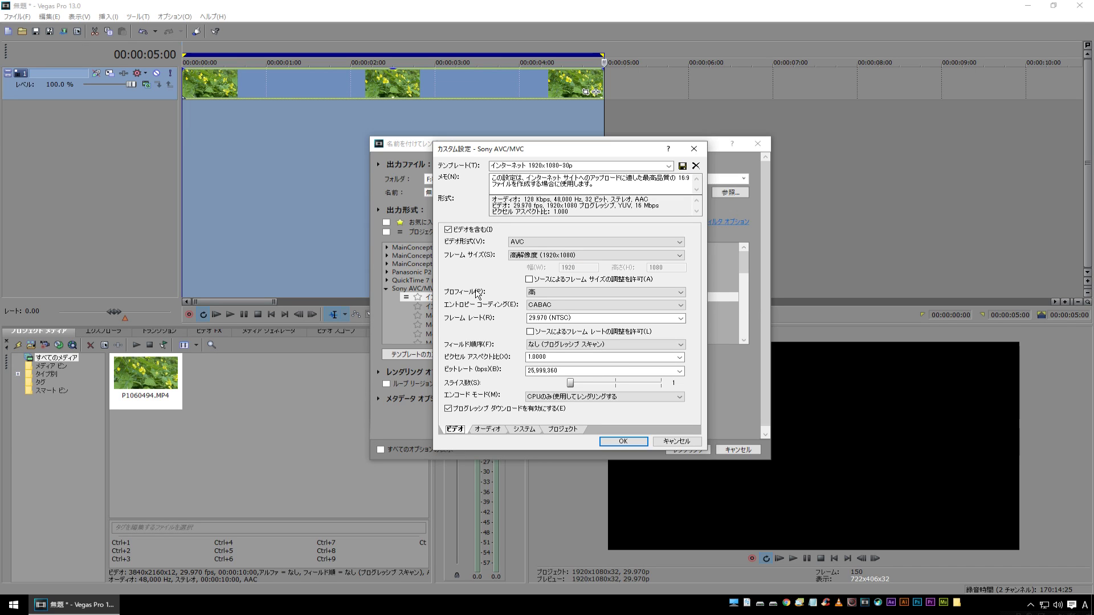
left_click(687, 442)
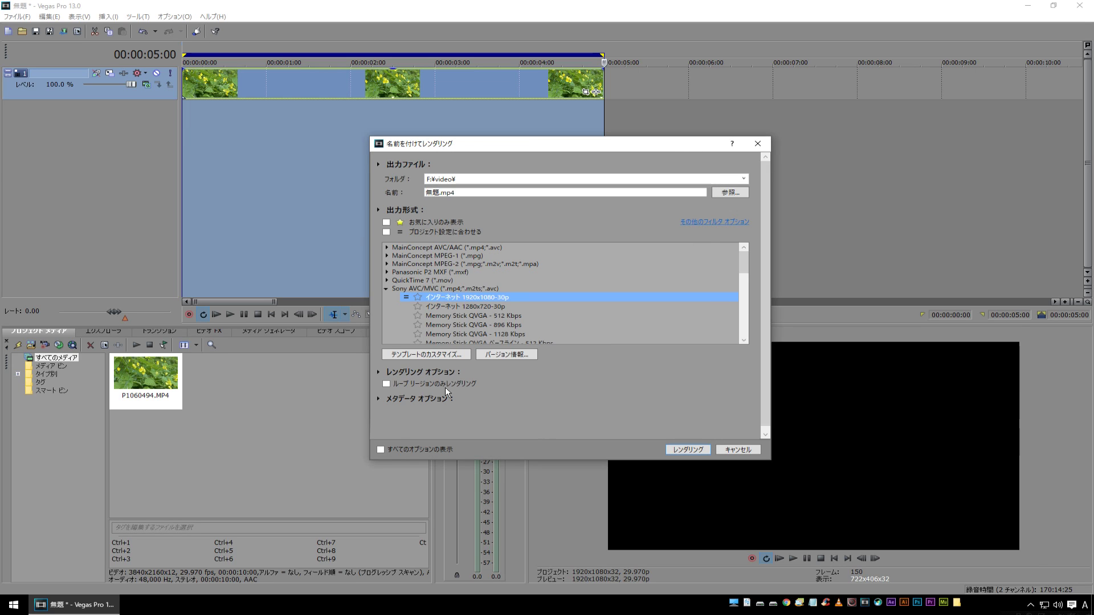
Select the MainConcept AVC/AAC インターネット HD 1080p template and open Customize Template
left_click(383, 289)
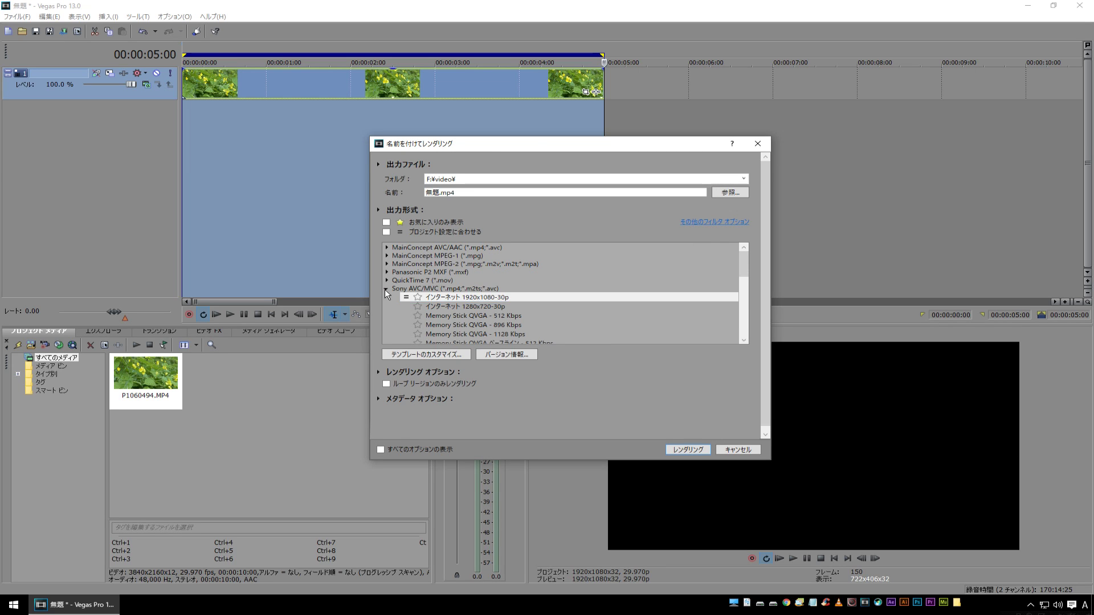
left_click(384, 289)
left_click(466, 248)
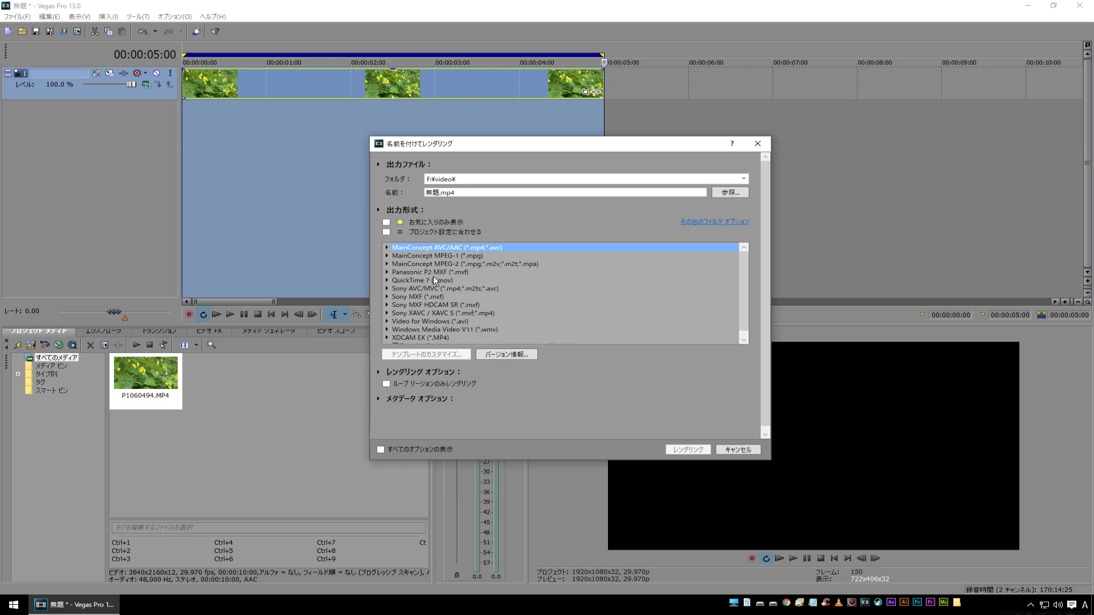
left_click(387, 248)
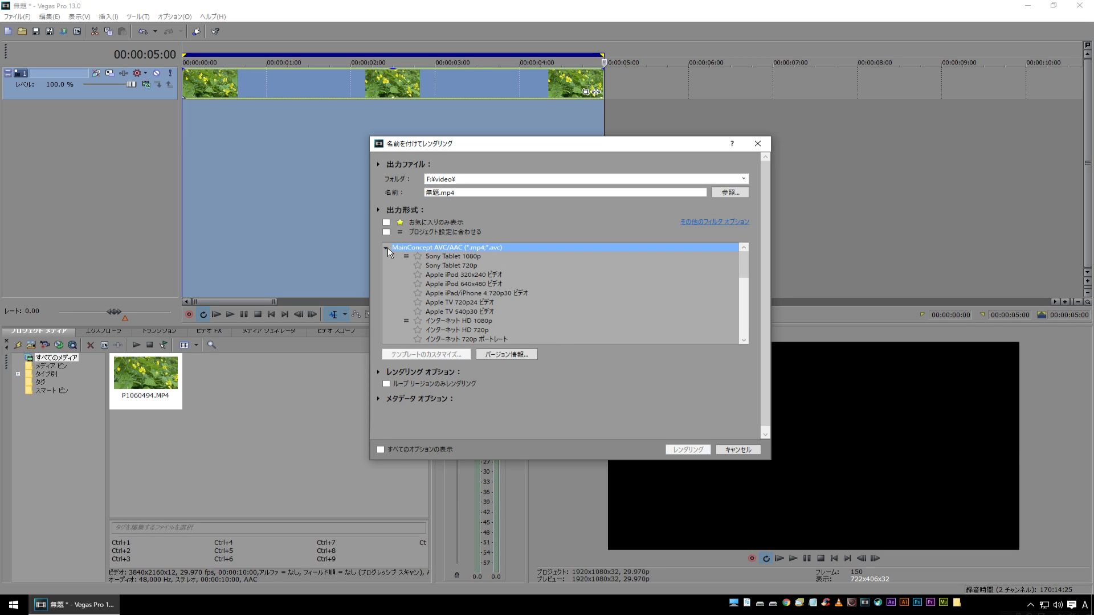
left_click(464, 320)
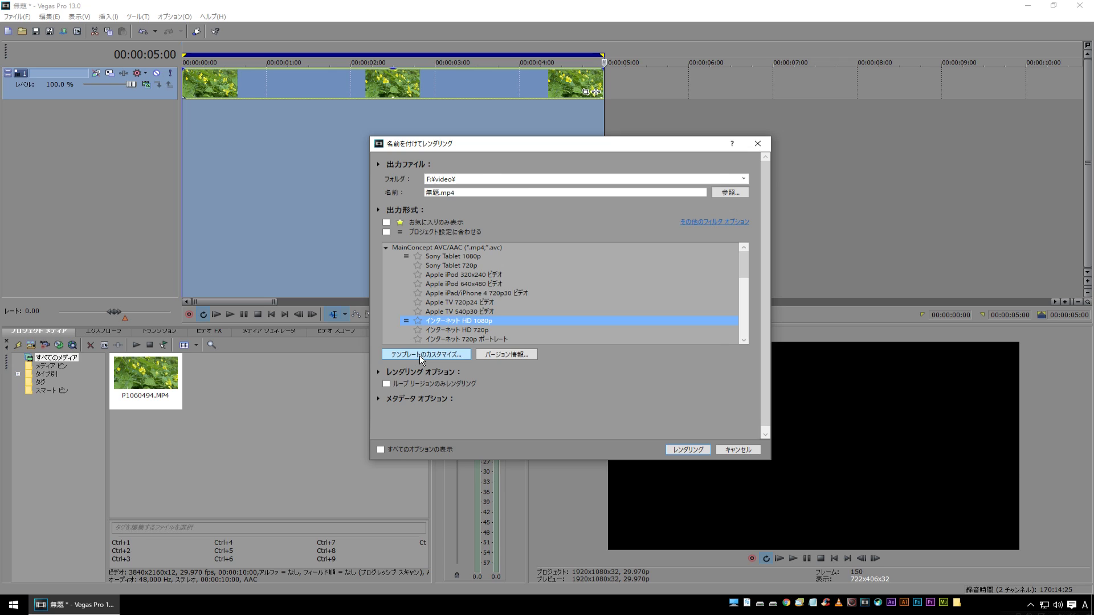
left_click(421, 356)
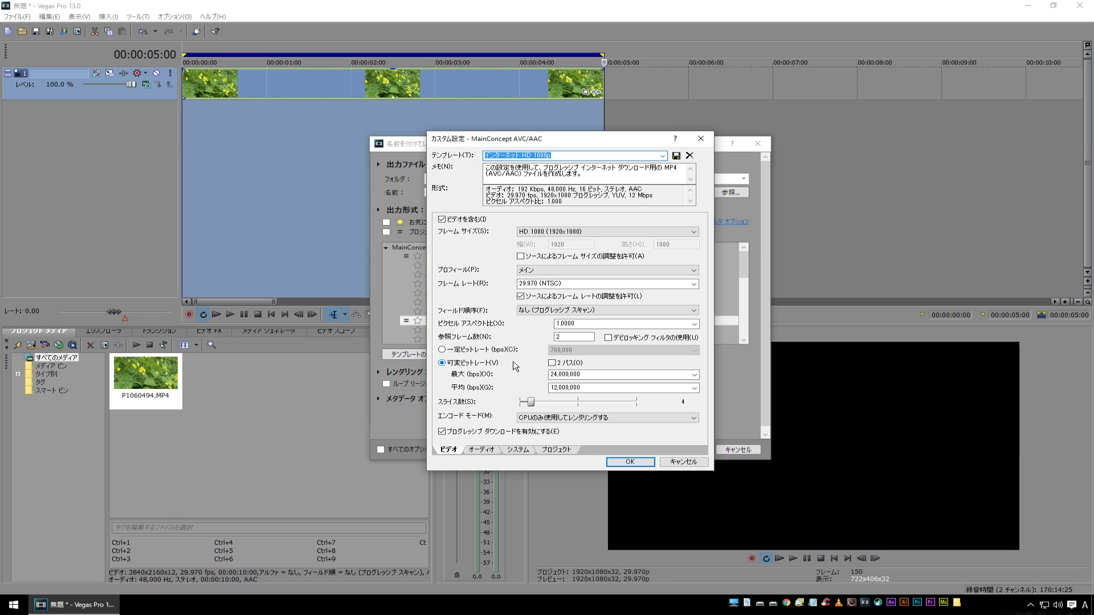
Review the 24,000,000 maximum and 12,000,000 average bitrates, then enable 2パス encoding
left_click(468, 363)
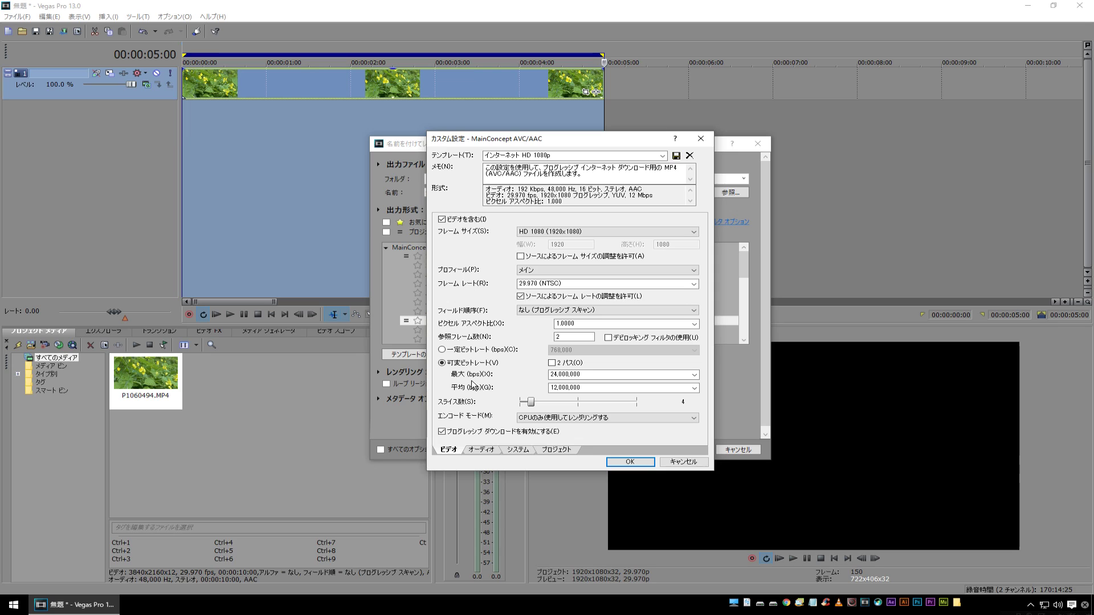
mouse_move(580, 380)
left_mouse_down()
mouse_move(546, 384)
mouse_move(607, 390)
left_mouse_up()
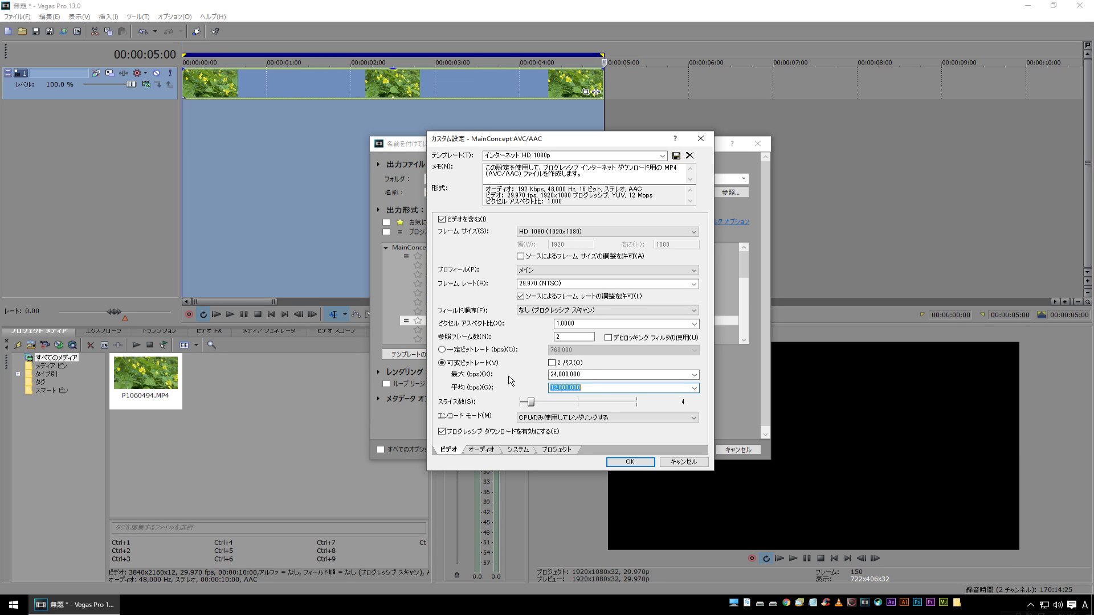
double_click(595, 374)
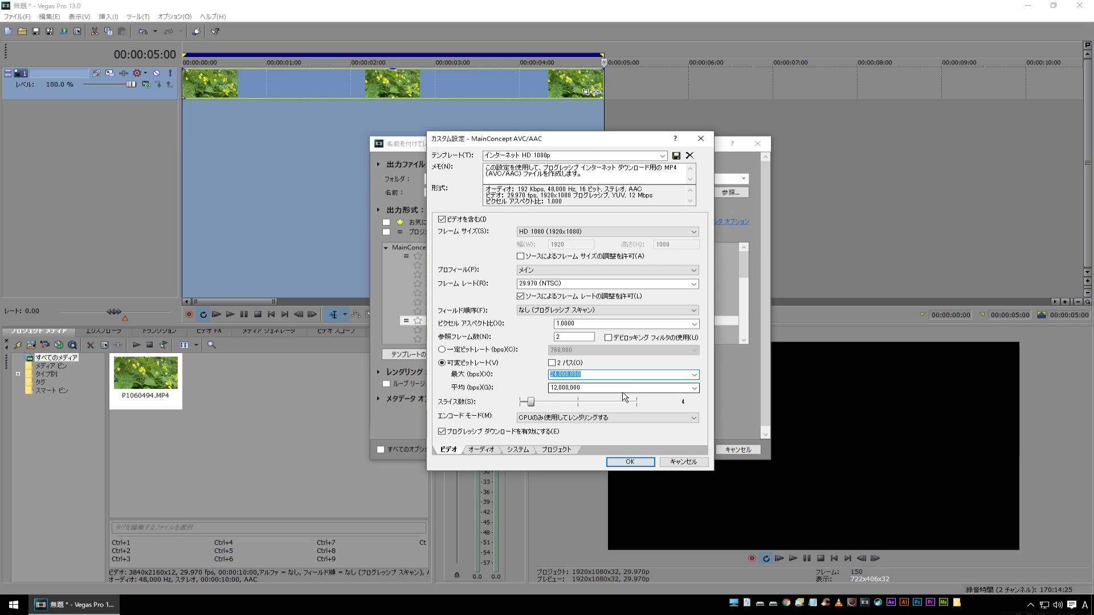
left_click(632, 387)
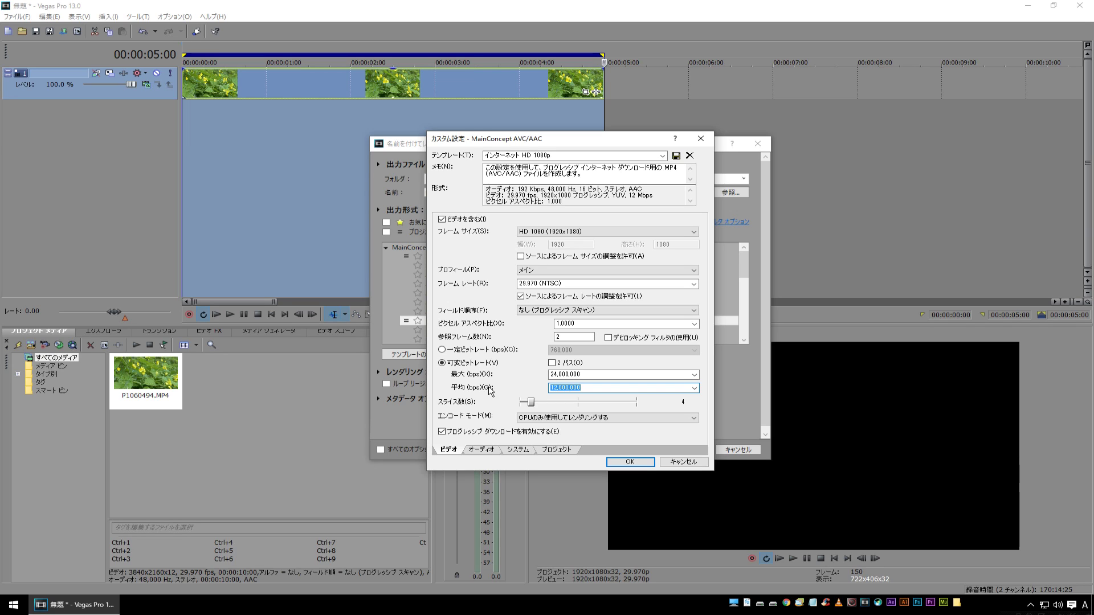
left_click(552, 363)
left_click(627, 375)
key("Tab")
Switch to 一定ビットレート at 240,000,000 bps and confirm with OK
left_click(445, 352)
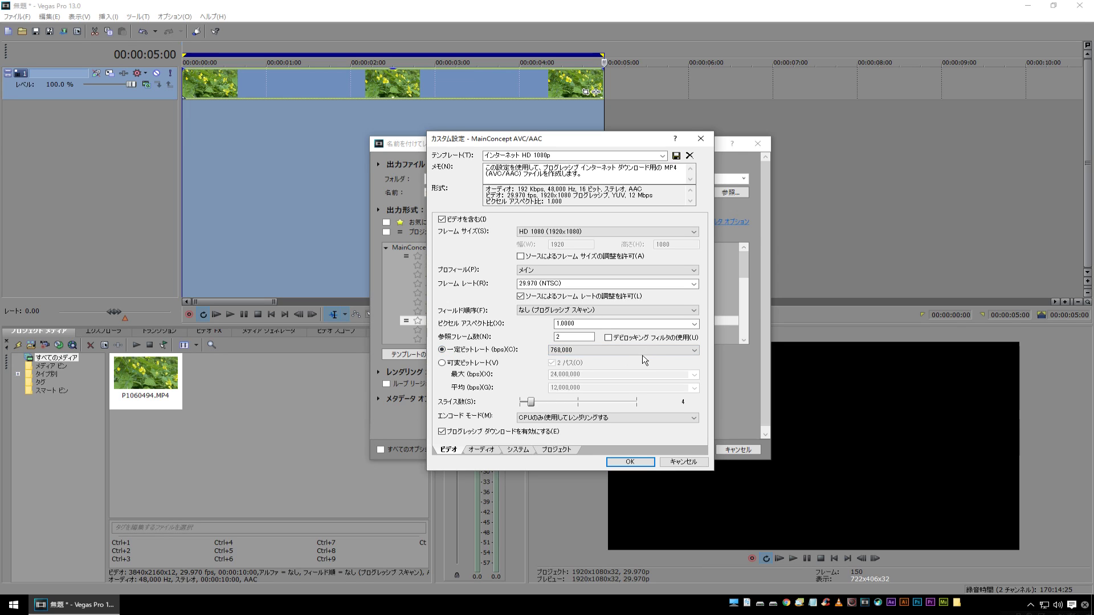
left_click(665, 351)
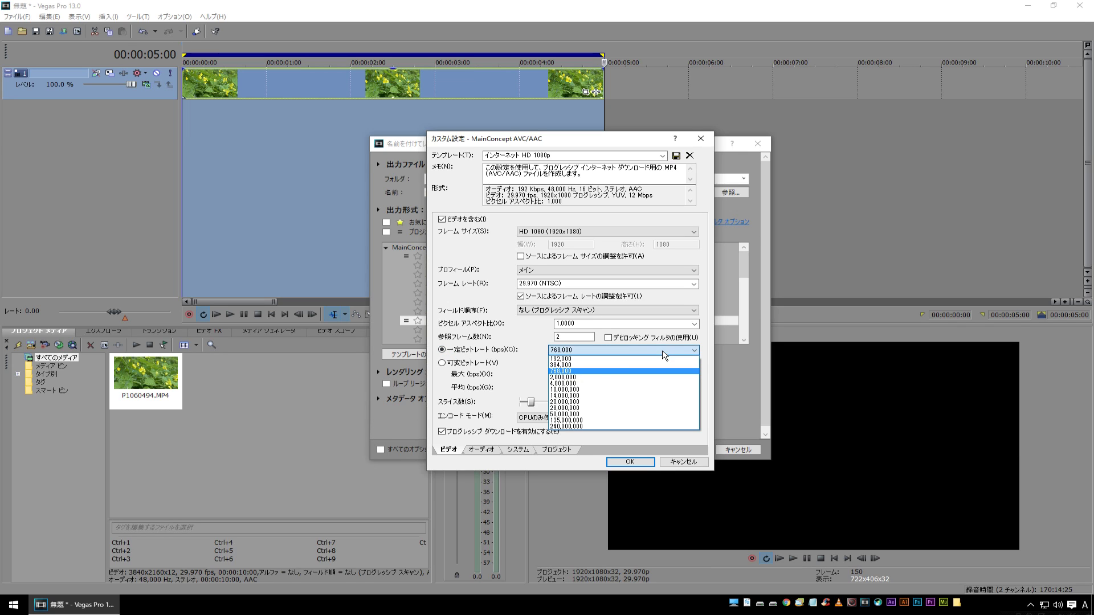
left_click(573, 408)
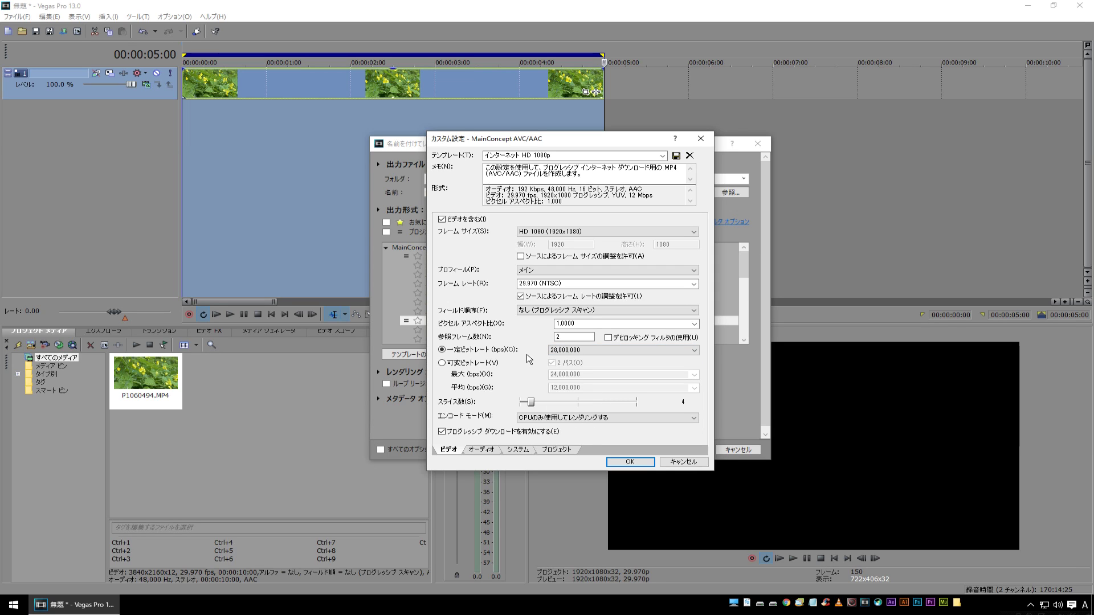
left_click(632, 351)
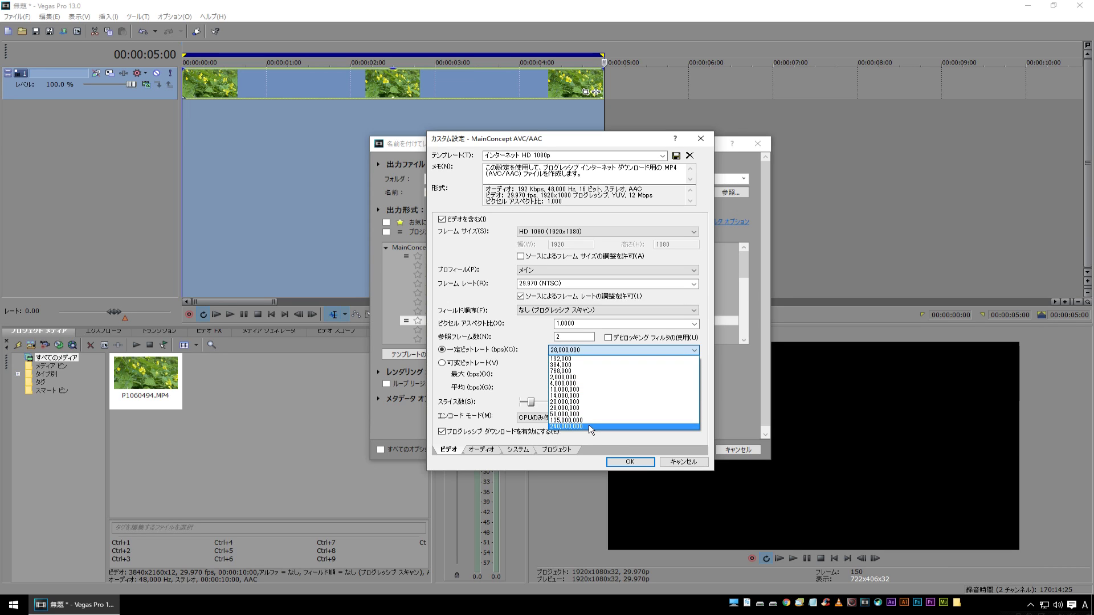
left_click(589, 426)
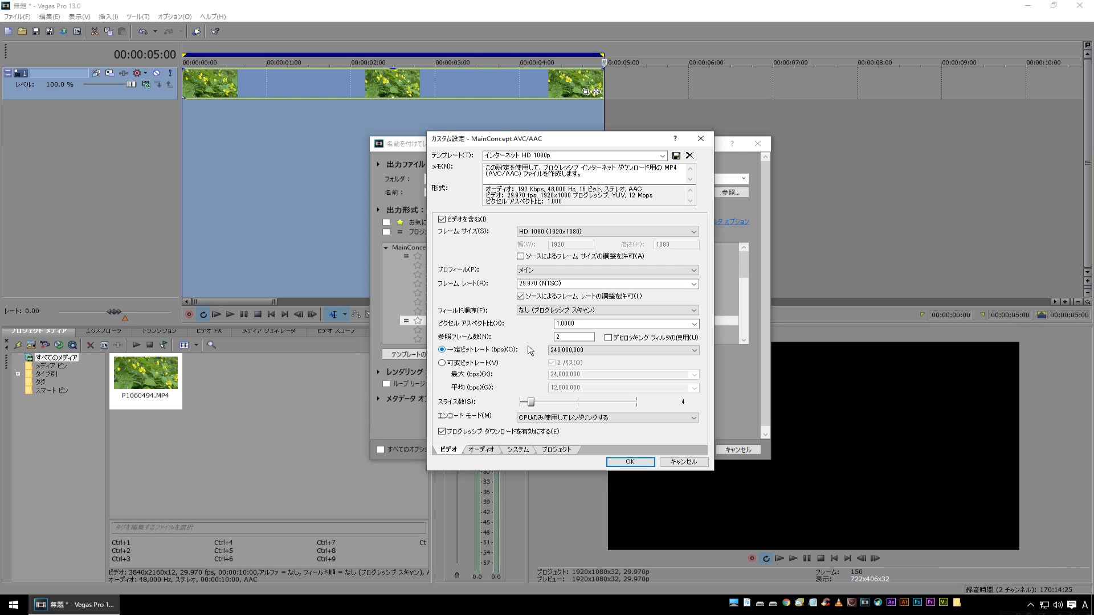
left_click(639, 465)
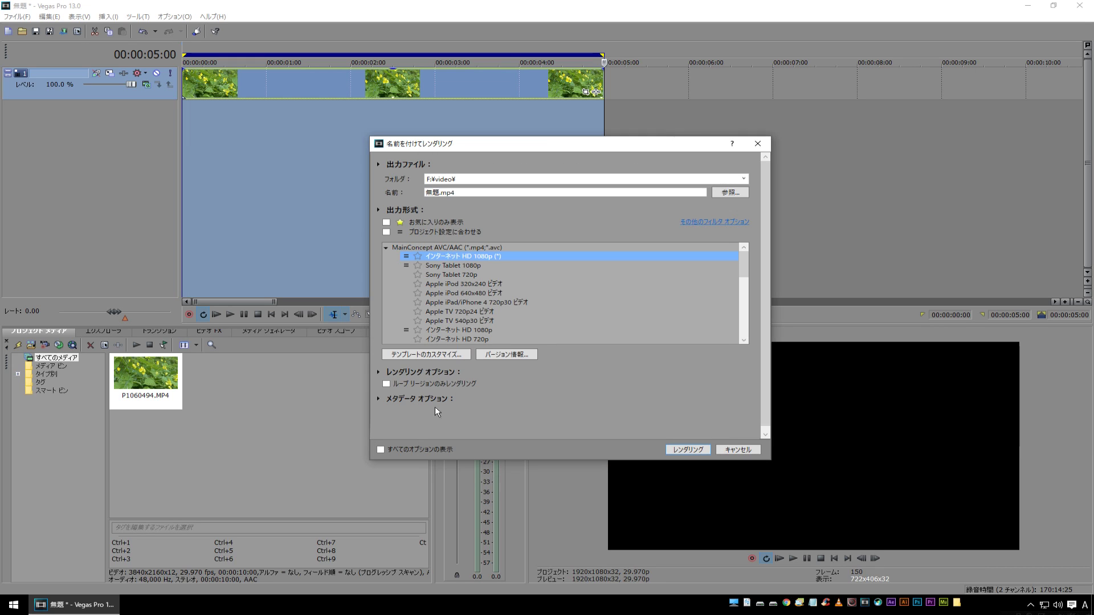
Choose the Sony AVC/MVC インターネット 1920x1080-30p template and open its custom settings
left_click(385, 248)
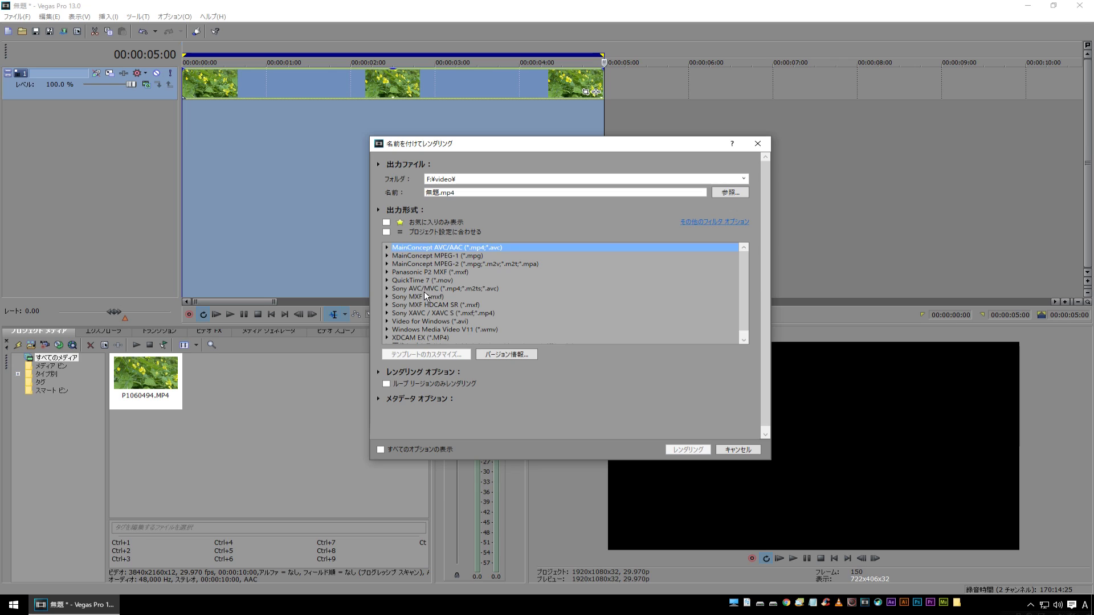
left_click(423, 289)
left_click(386, 289)
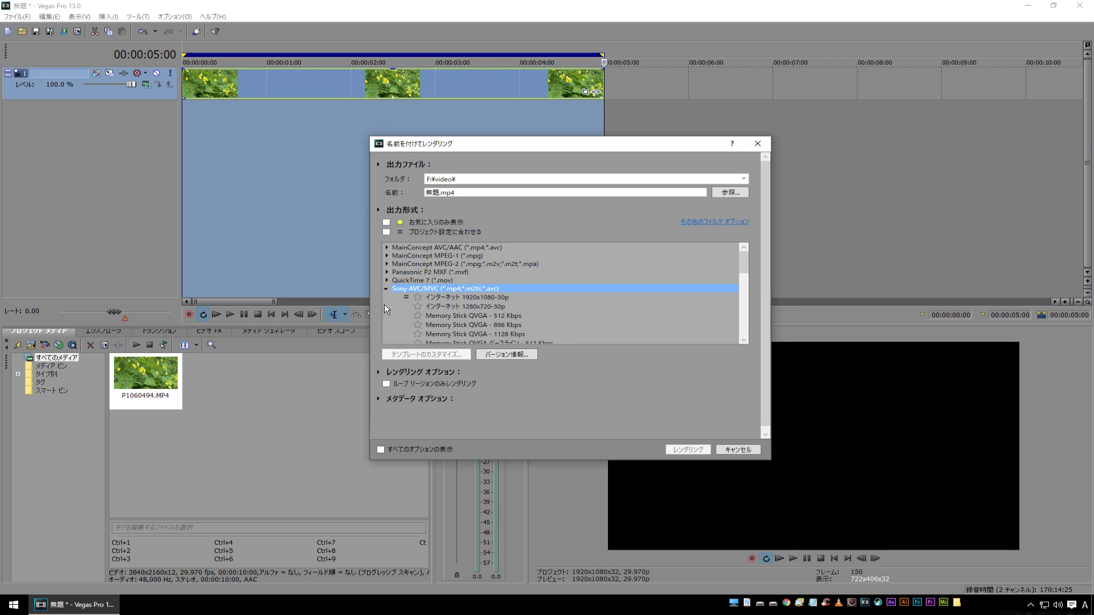
left_click(463, 298)
left_click(426, 354)
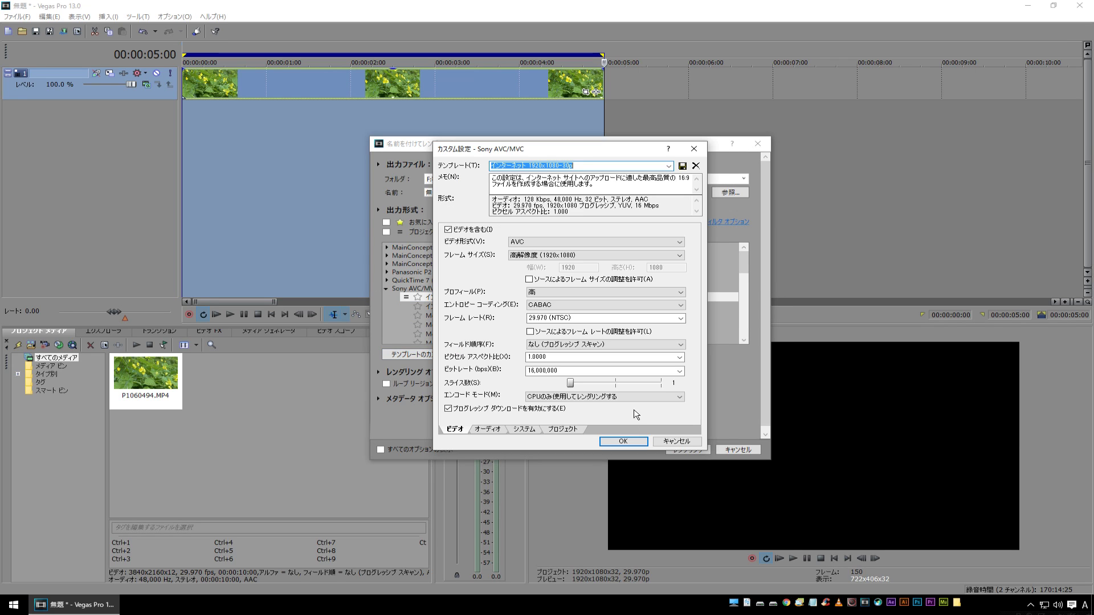
Set video bitrate 25,999,360 and audio bitrate 384,000, then confirm with OK
left_click(679, 371)
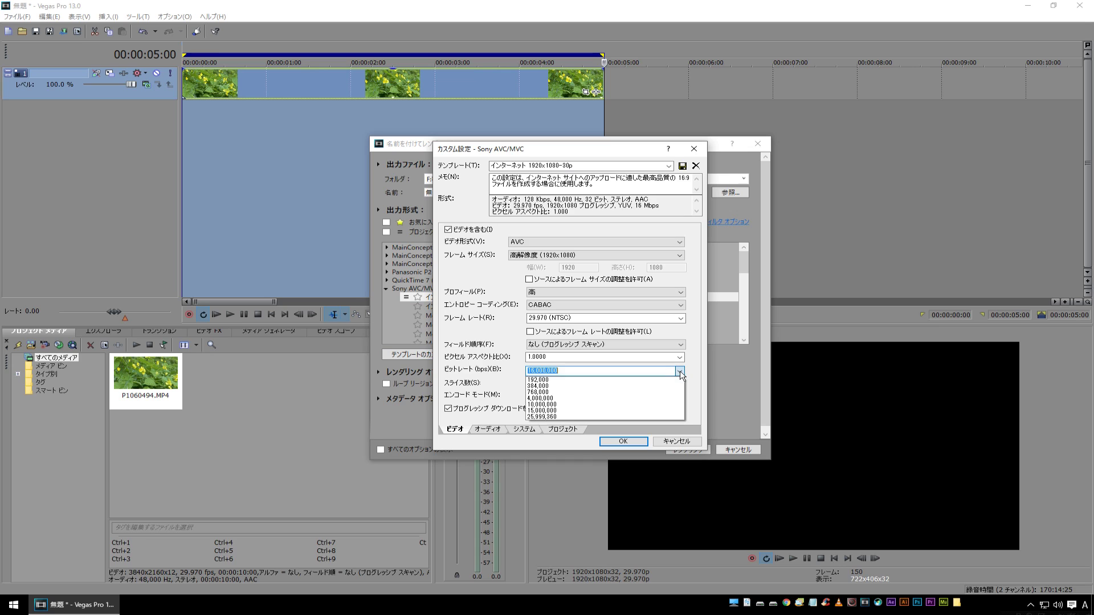
left_click(542, 418)
left_click(488, 429)
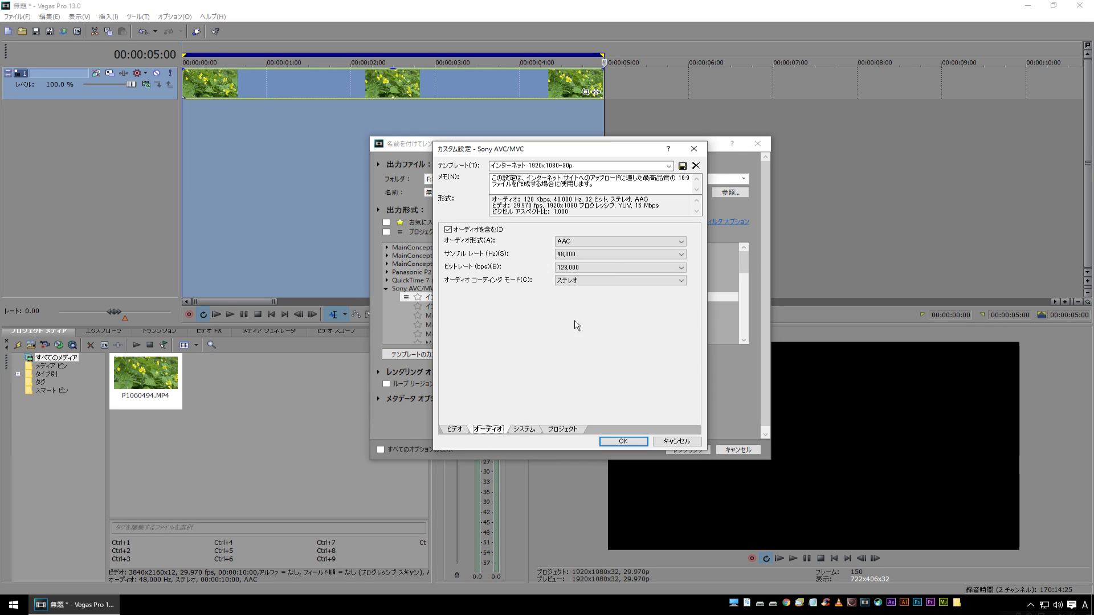
left_click(624, 268)
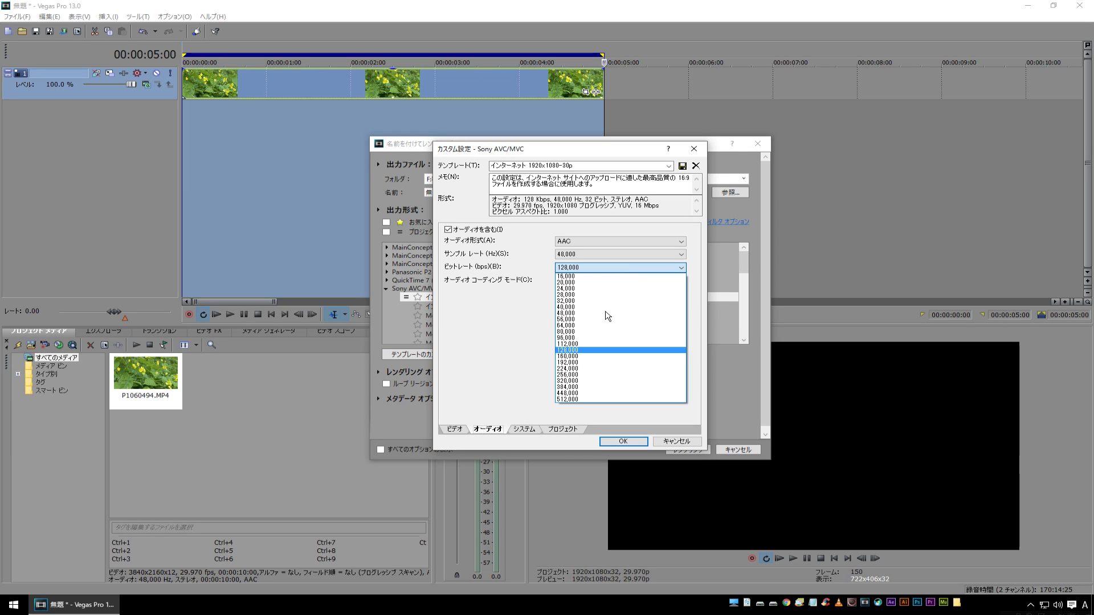
left_click(590, 386)
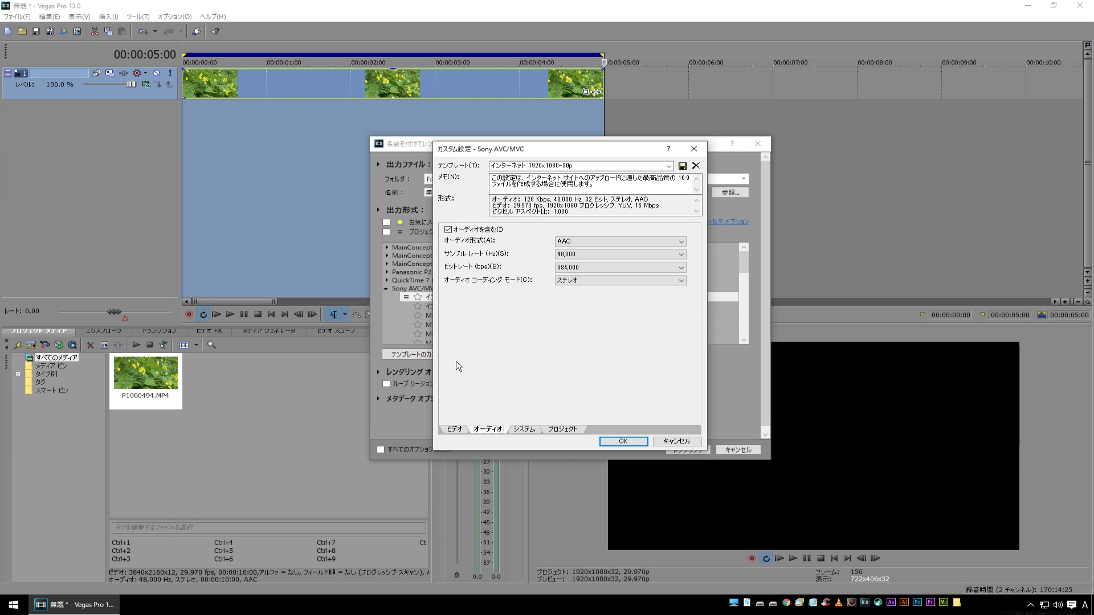
left_click(623, 442)
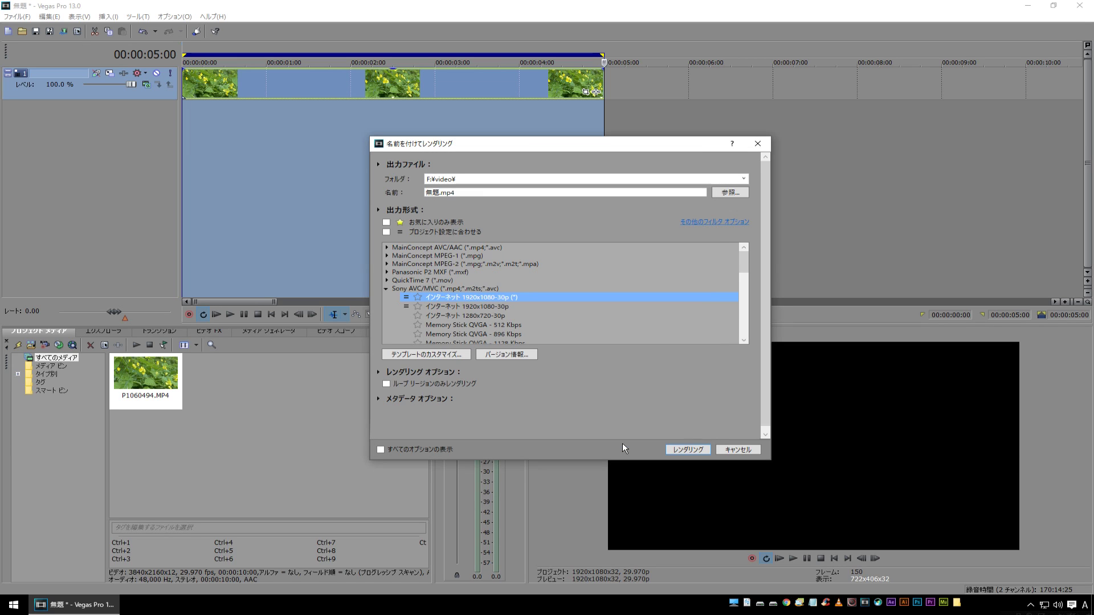